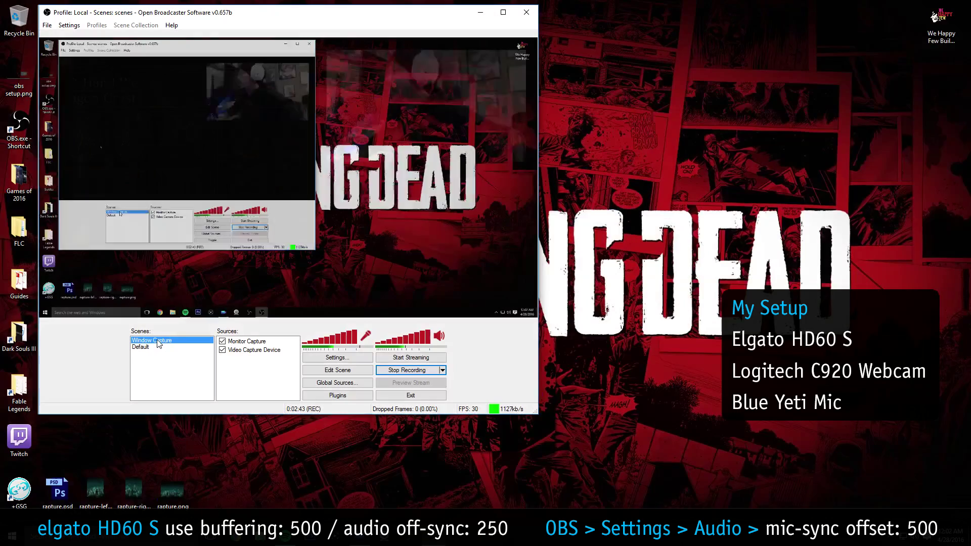
Step: Remove the video capture source and bring the OBS Setup profile window forward
{"action": "key", "text": "Delete"}
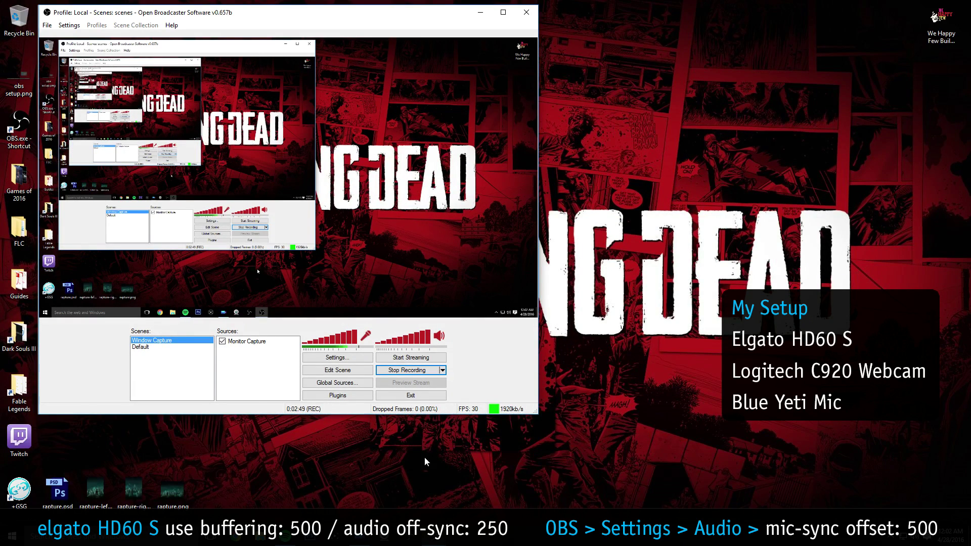
{"action": "left_click", "coordinate": [436, 538]}
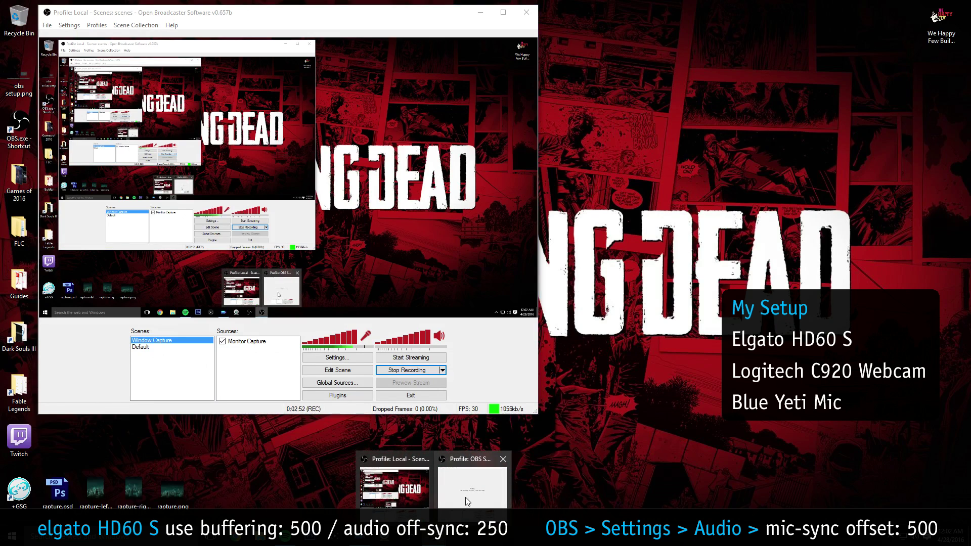
{"action": "left_click", "coordinate": [472, 486]}
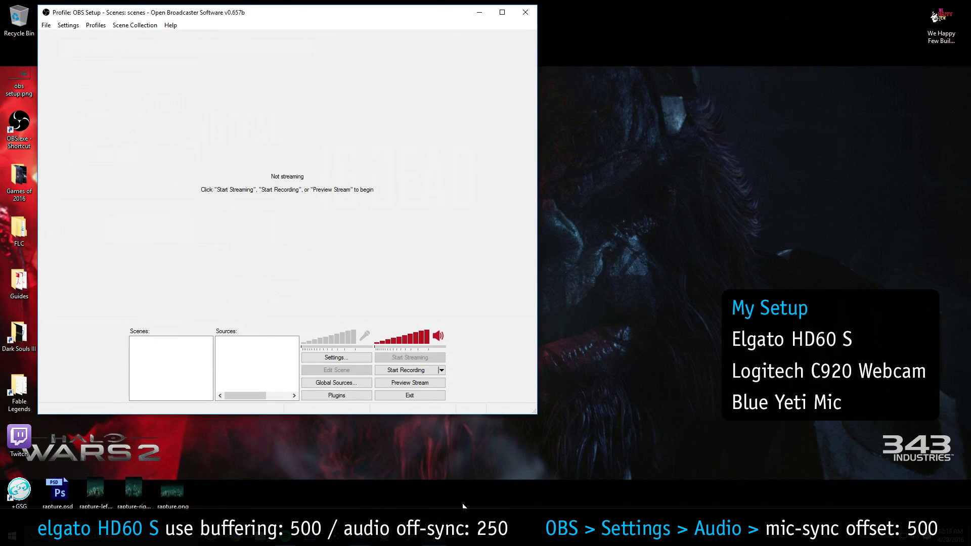
Step: Add a new scene with the default name 'Scene'
{"action": "right_click", "coordinate": [177, 365]}
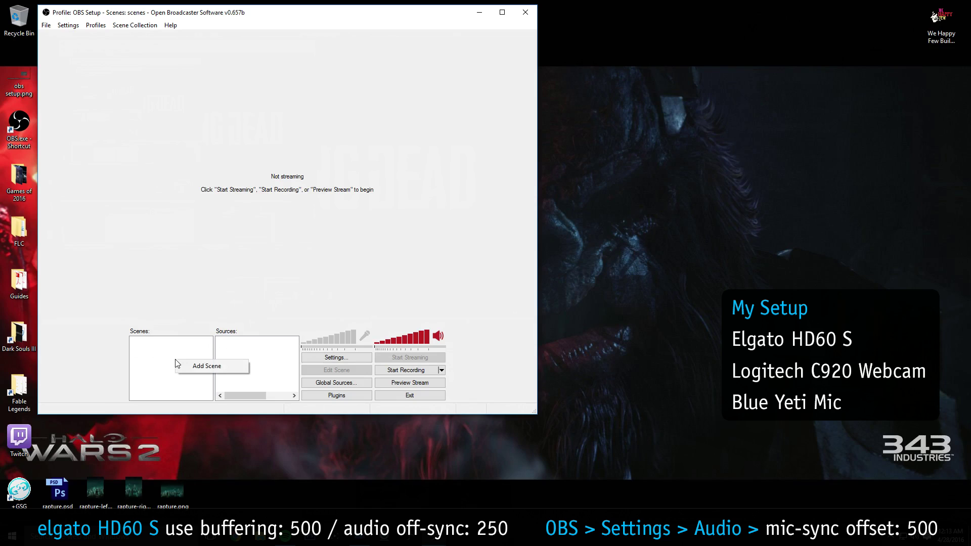
{"action": "left_click", "coordinate": [206, 366]}
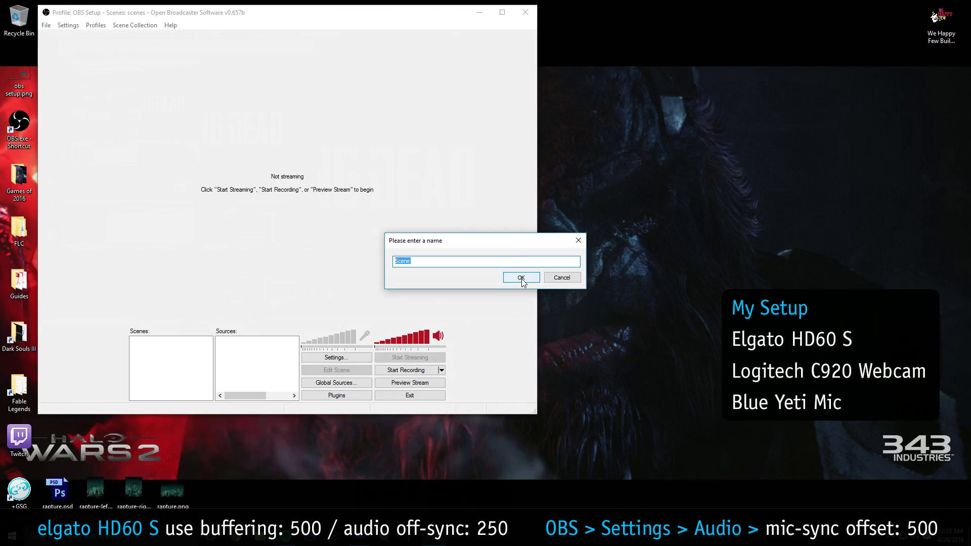
{"action": "left_click", "coordinate": [521, 277]}
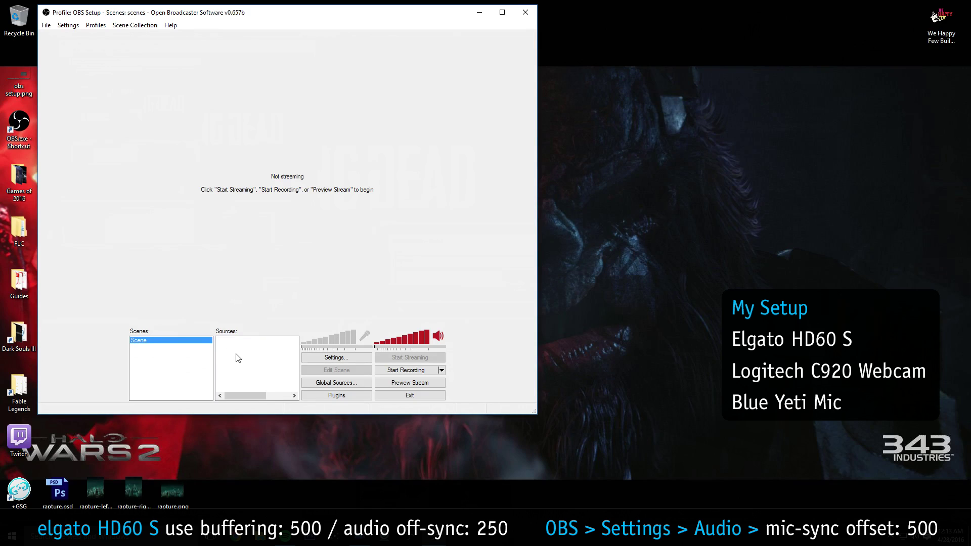
{"action": "right_click", "coordinate": [237, 358]}
{"action": "mouse_move", "coordinate": [260, 360]}
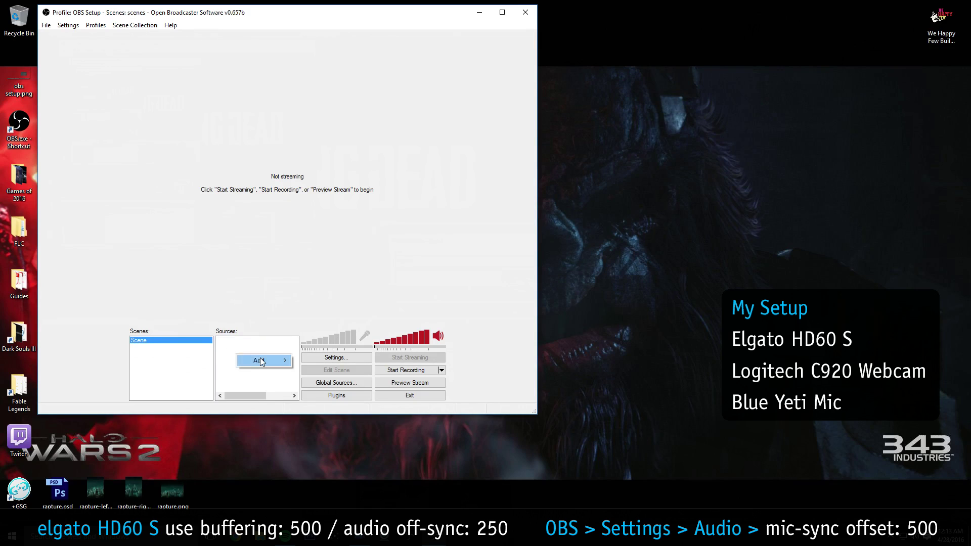
Step: Add a 'Logitech C920' video capture source using the Logitech HD Pro Webcam C920 device
{"action": "left_click", "coordinate": [335, 438]}
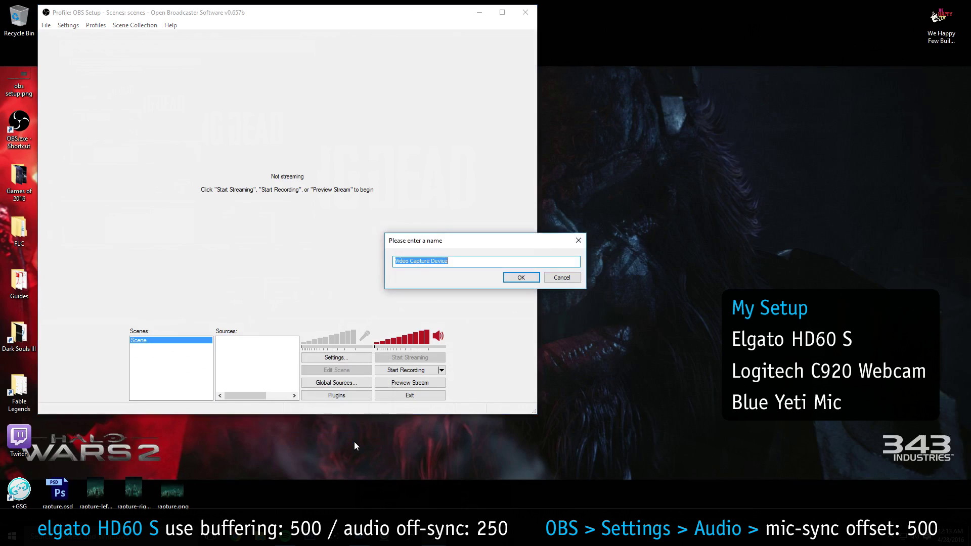
{"action": "type", "text": "Logitech C920"}
{"action": "left_click", "coordinate": [520, 278]}
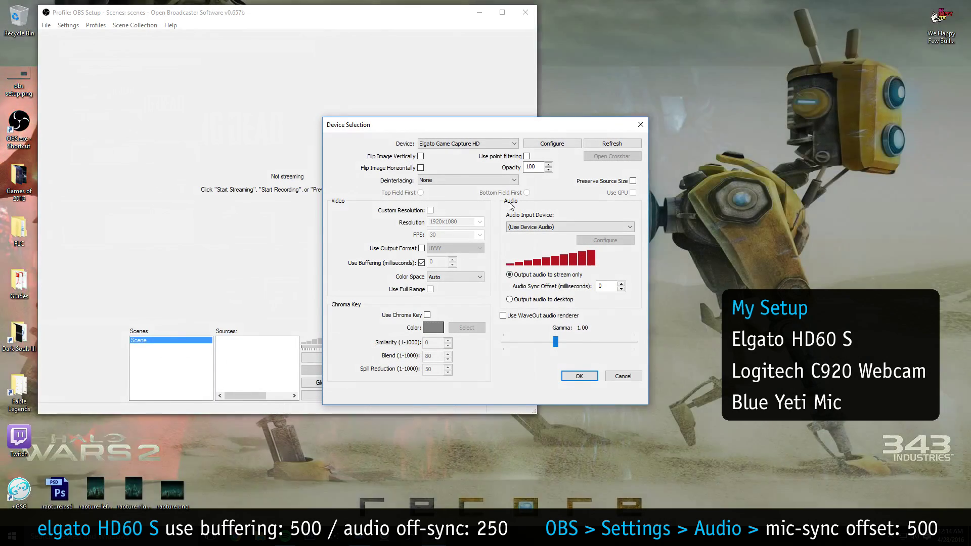
{"action": "left_click", "coordinate": [513, 143]}
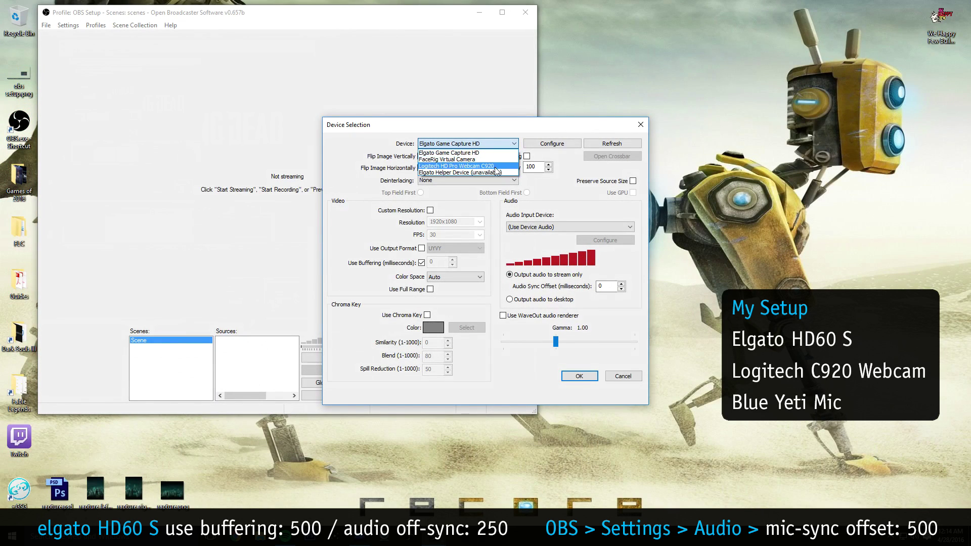
{"action": "left_click", "coordinate": [497, 167]}
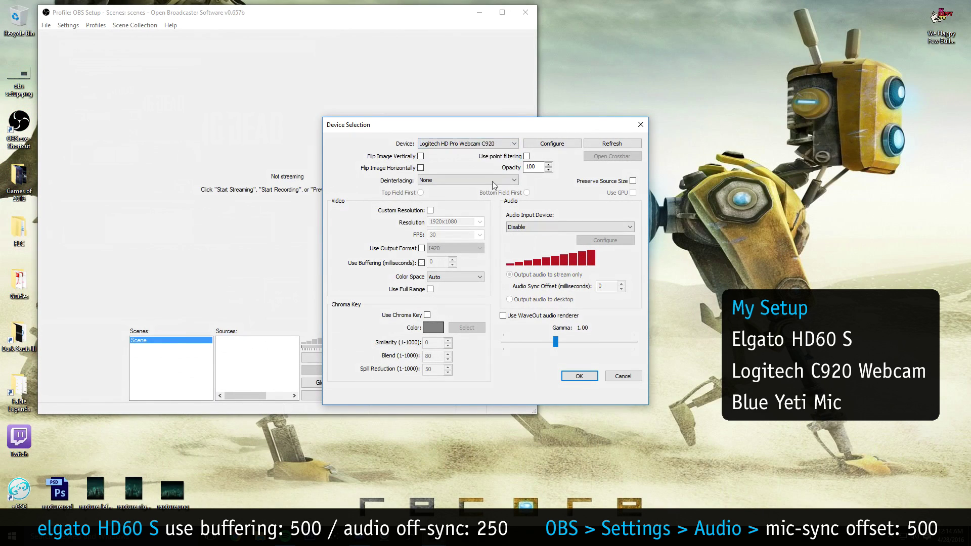
{"action": "left_click", "coordinate": [579, 377]}
Step: Add a second video capture source on Elgato Game Capture HD with 500 ms buffering and 250 ms audio offset
{"action": "right_click", "coordinate": [259, 366]}
{"action": "mouse_move", "coordinate": [282, 368]}
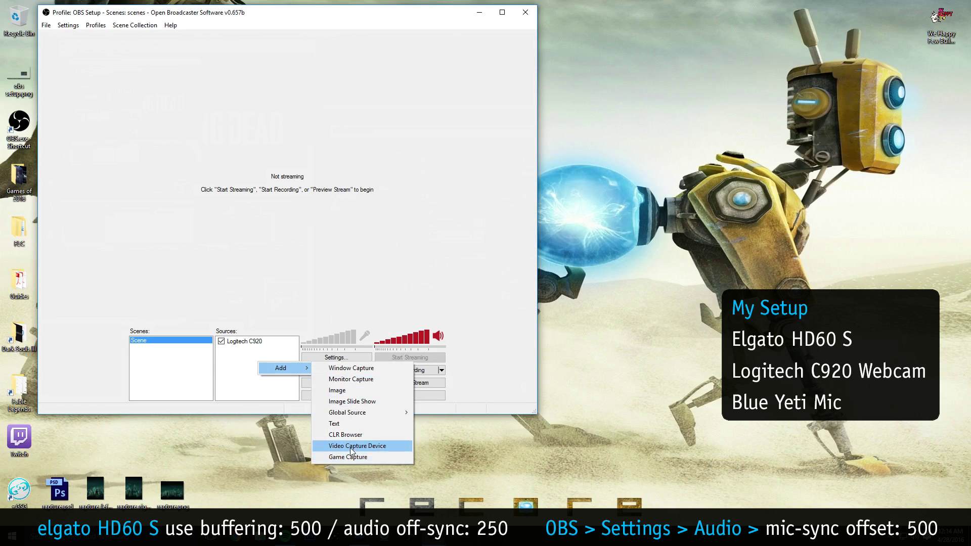
{"action": "left_click", "coordinate": [357, 446]}
{"action": "type", "text": "el"}
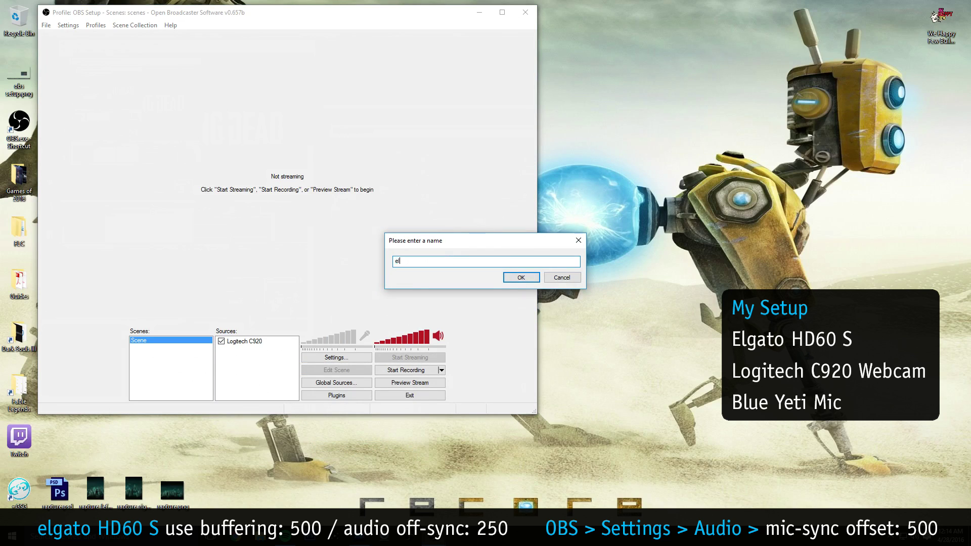
{"action": "type", "text": "gato SWEEEEEEEEEEEEEEEEEET"}
{"action": "left_click", "coordinate": [521, 278]}
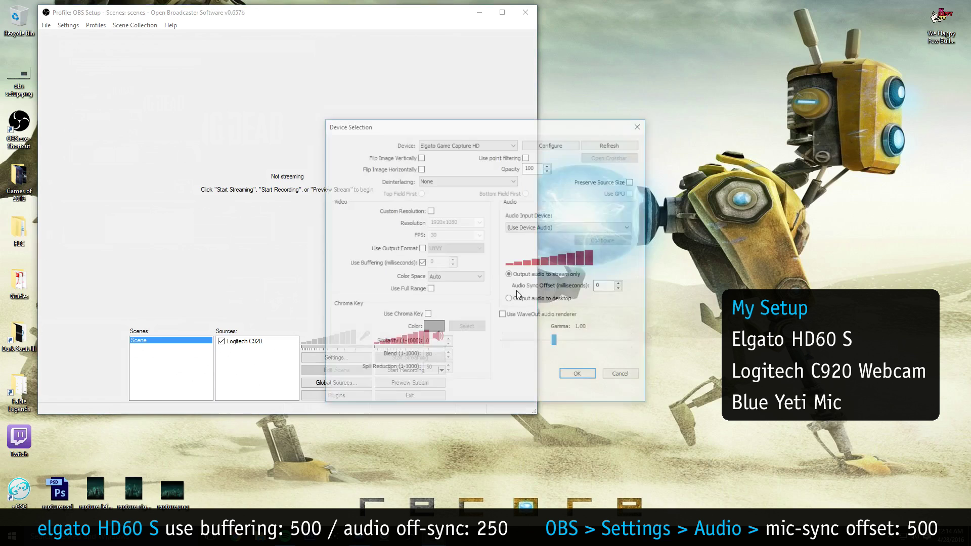
{"action": "left_click", "coordinate": [467, 144]}
{"action": "type", "text": "250"}
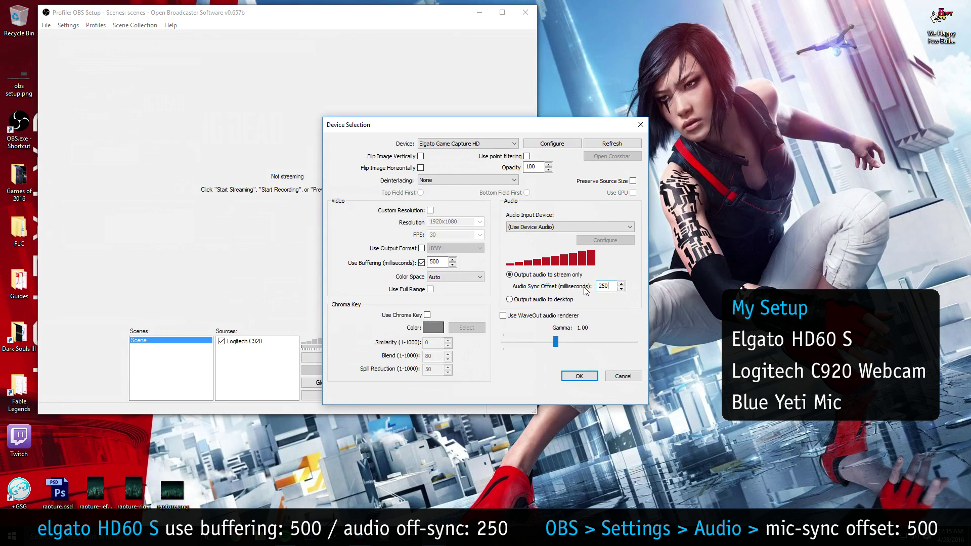
{"action": "left_click", "coordinate": [579, 376]}
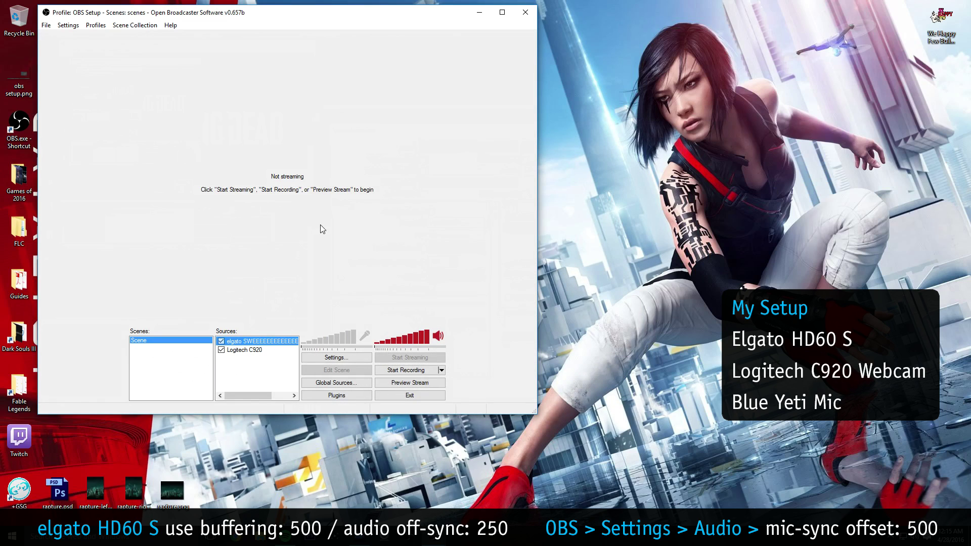
Step: Preview the scene, move Logitech C920 above the Elgato source, and reset its size
{"action": "left_click", "coordinate": [410, 382]}
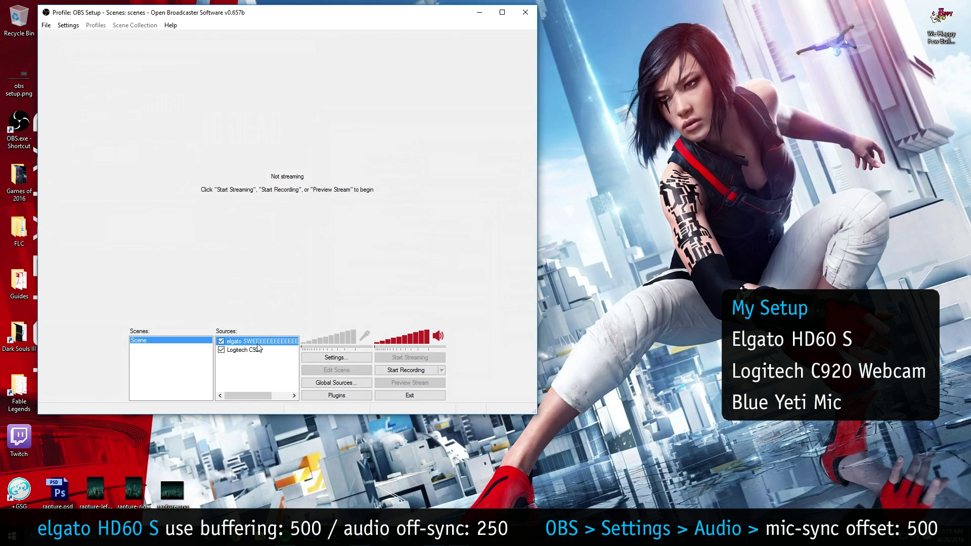
{"action": "left_click_drag", "start_coordinate": [260, 342], "coordinate": [260, 352]}
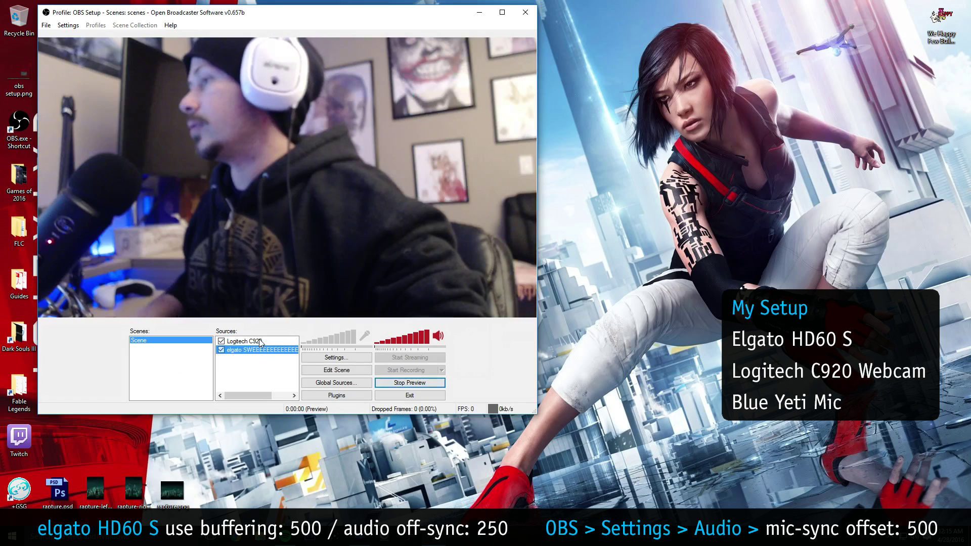
{"action": "left_click", "coordinate": [334, 369]}
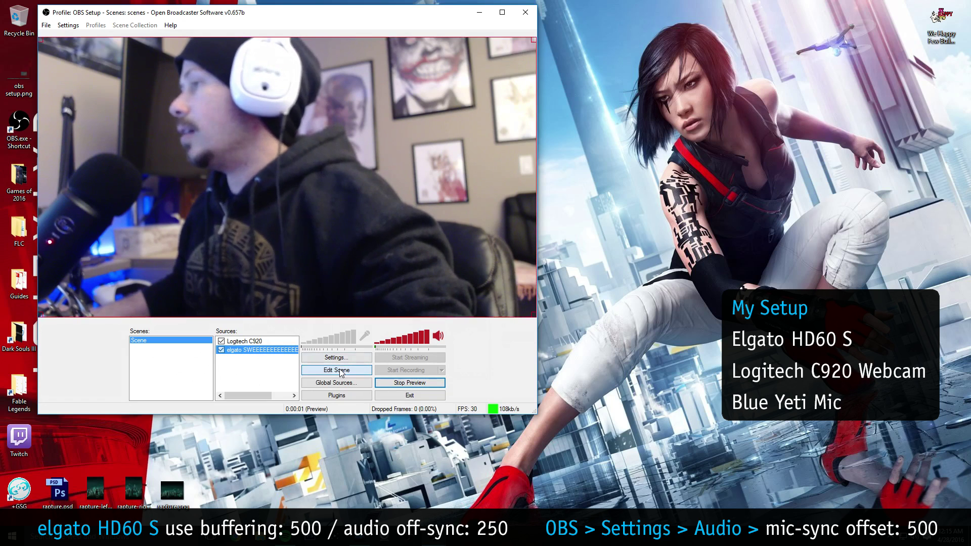
{"action": "left_click_drag", "start_coordinate": [42, 44], "coordinate": [311, 192]}
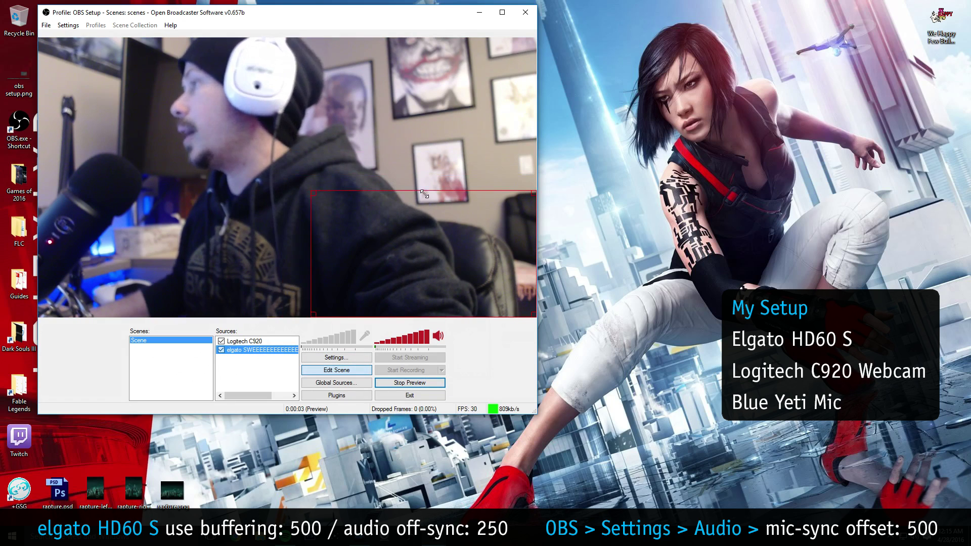
{"action": "left_click", "coordinate": [425, 124]}
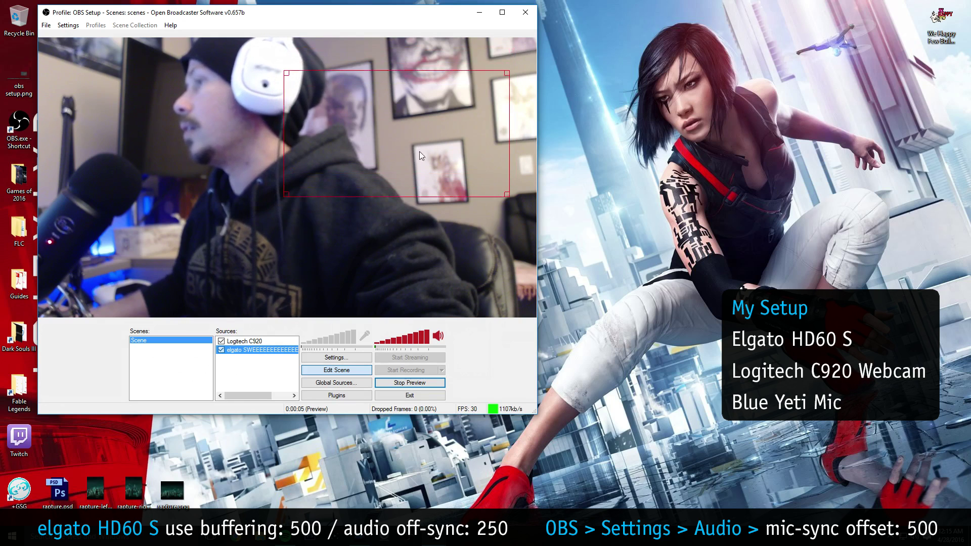
{"action": "right_click", "coordinate": [421, 229]}
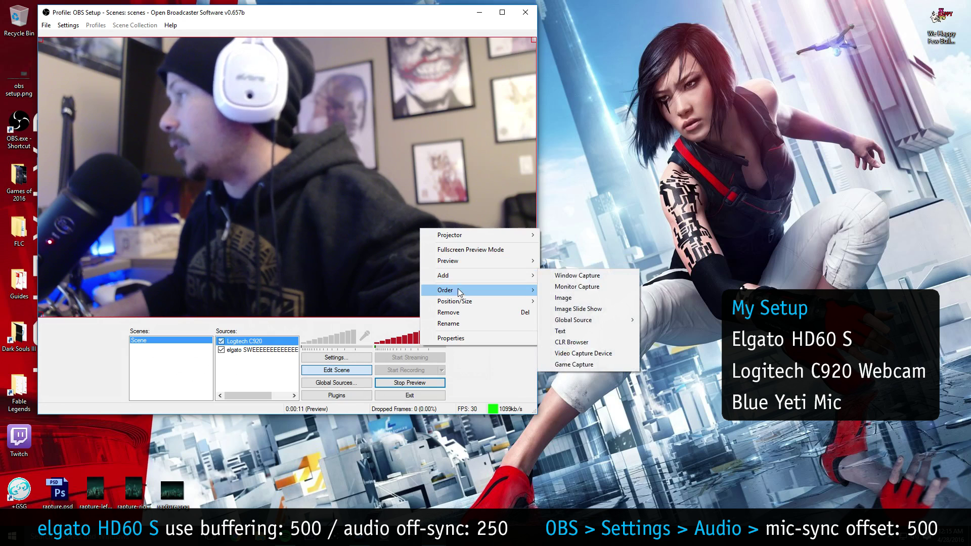
{"action": "mouse_move", "coordinate": [455, 302]}
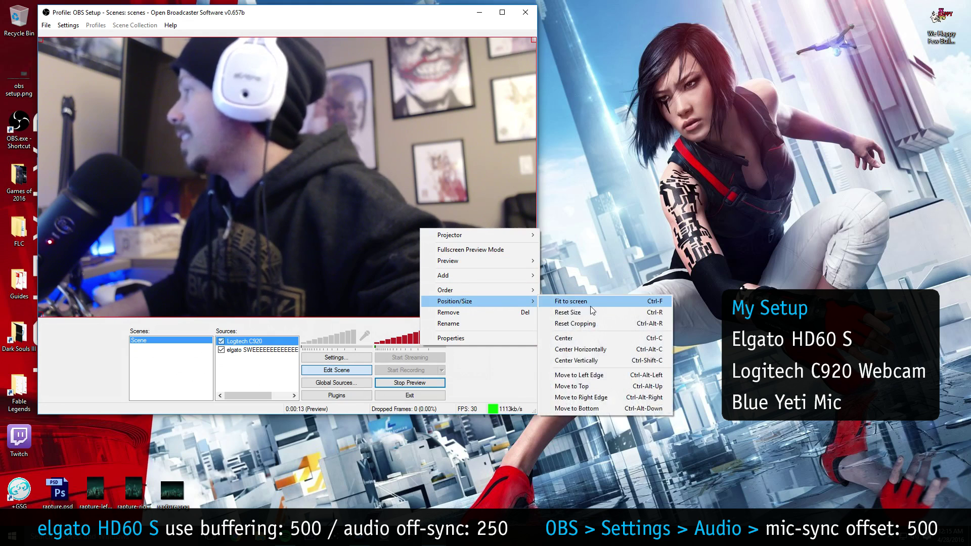
{"action": "left_click", "coordinate": [591, 306]}
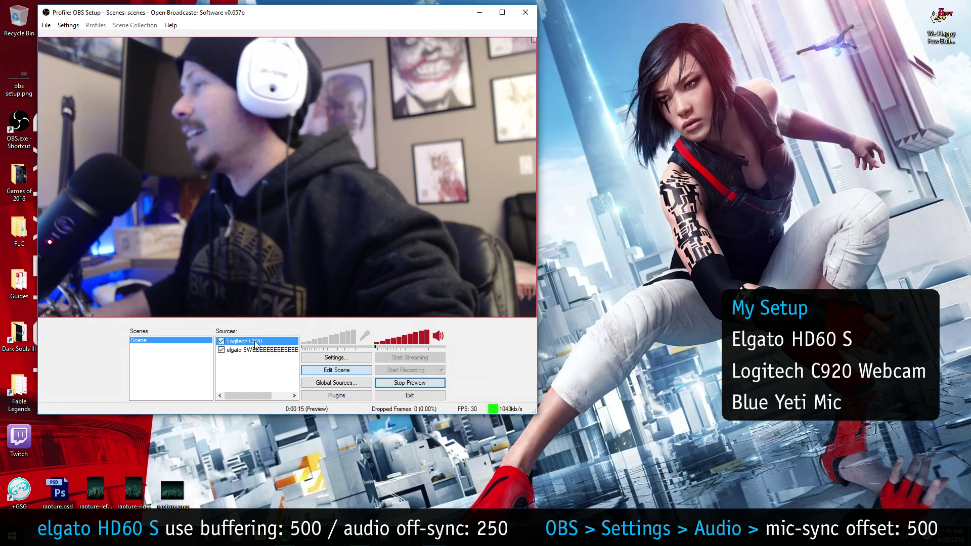
Step: Shrink the Logitech C920 webcam and place it at the preview's top right
{"action": "left_click", "coordinate": [337, 370]}
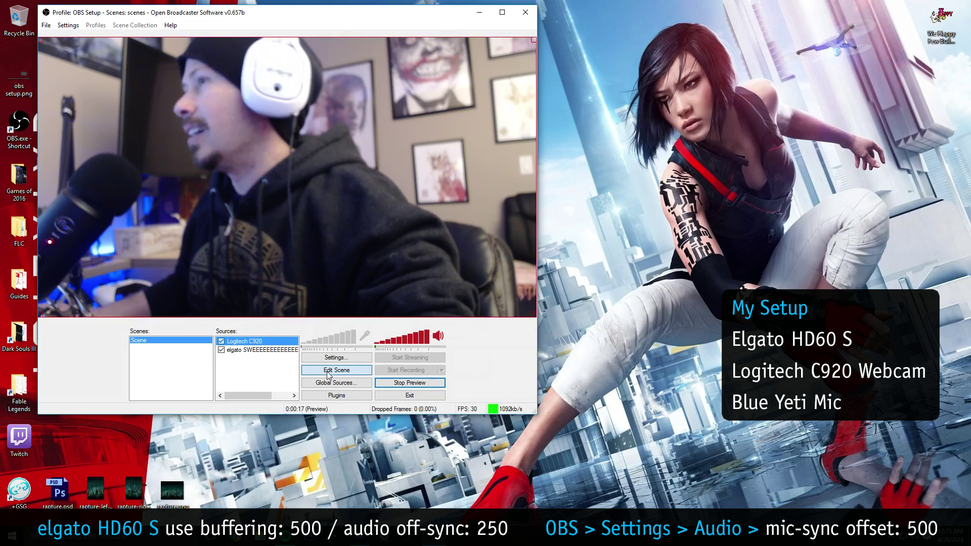
{"action": "left_click_drag", "start_coordinate": [40, 38], "coordinate": [357, 221]}
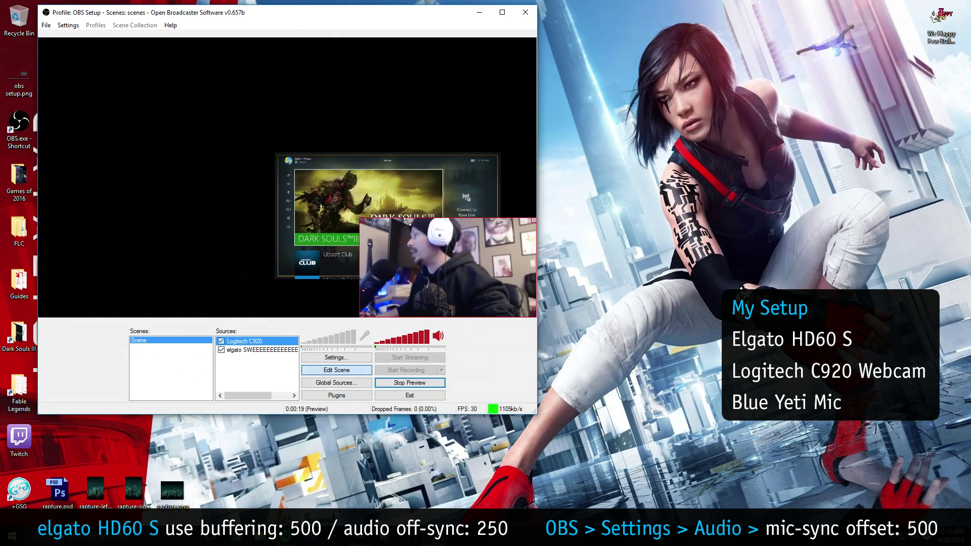
{"action": "left_click_drag", "start_coordinate": [486, 250], "coordinate": [468, 95]}
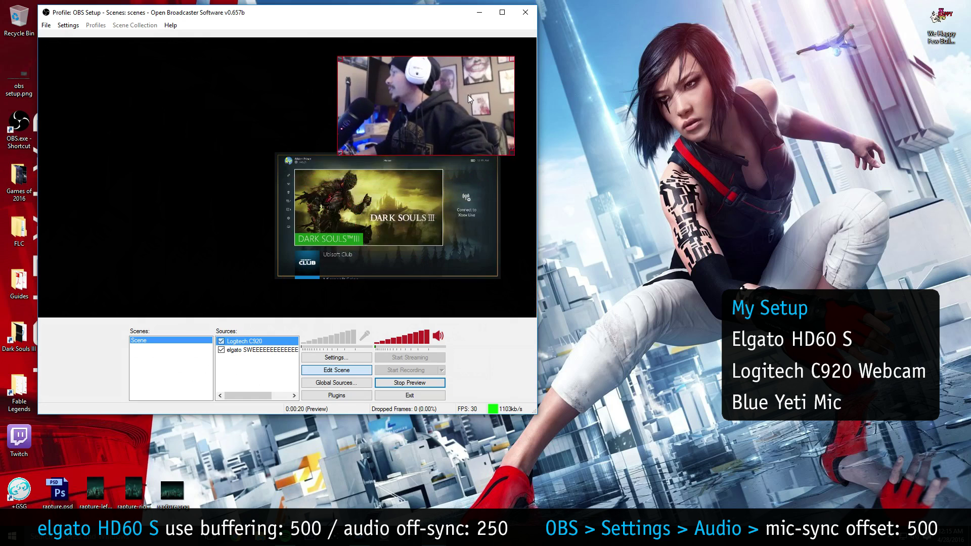
Step: Fit the Elgato game capture source to fill the whole preview
{"action": "left_click", "coordinate": [259, 350]}
{"action": "right_click", "coordinate": [261, 350]}
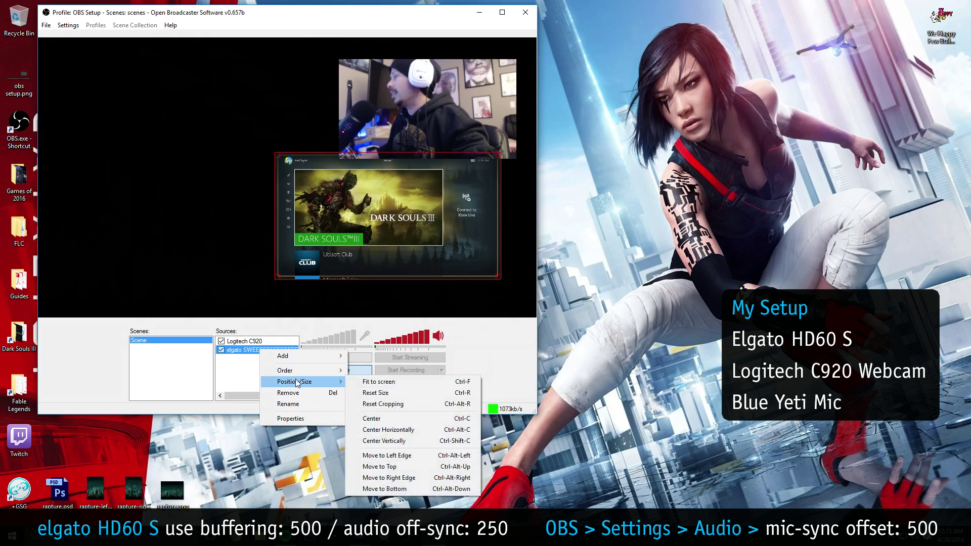
{"action": "left_click", "coordinate": [381, 370]}
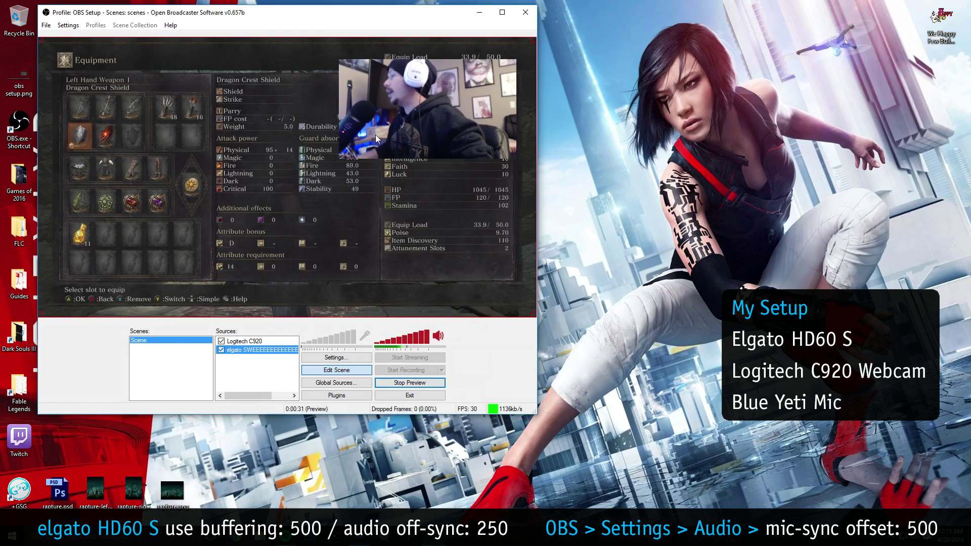
{"action": "left_click", "coordinate": [271, 374]}
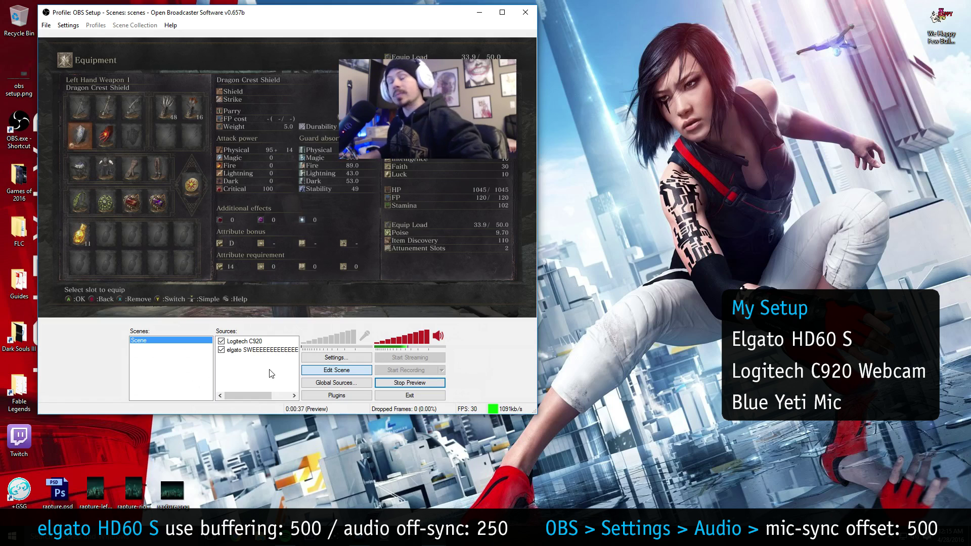
Step: Set the Mic Sync Offset to 500 ms in the Audio settings and apply it
{"action": "left_click", "coordinate": [69, 25]}
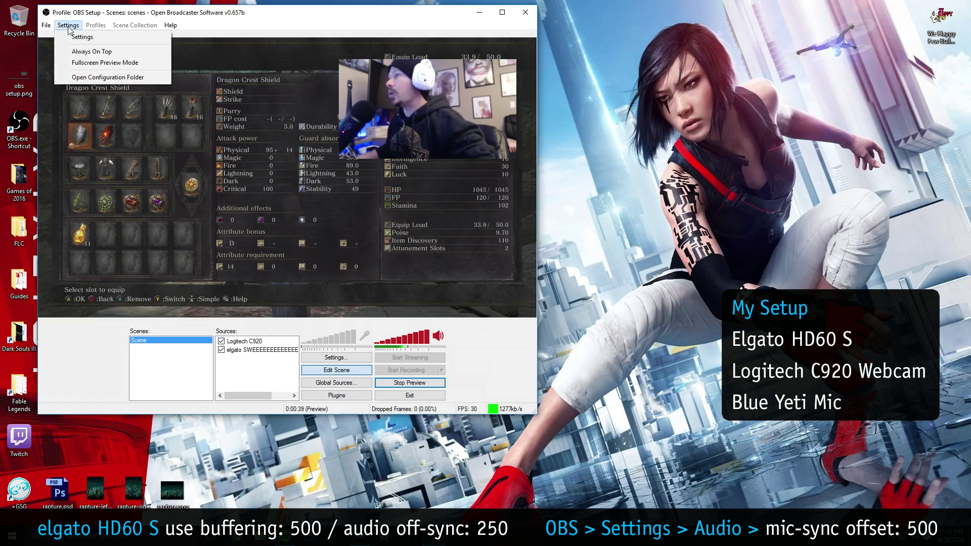
{"action": "left_click", "coordinate": [82, 38]}
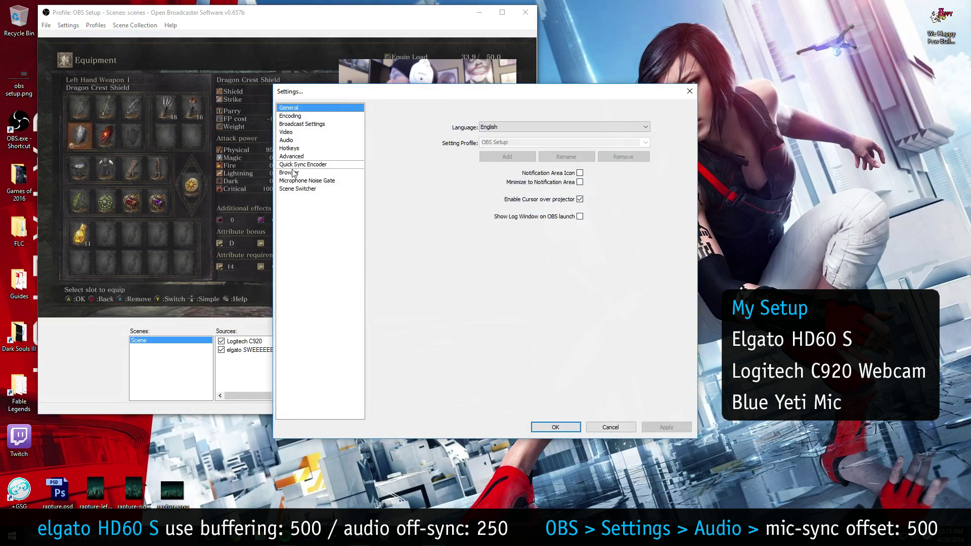
{"action": "left_click", "coordinate": [286, 140]}
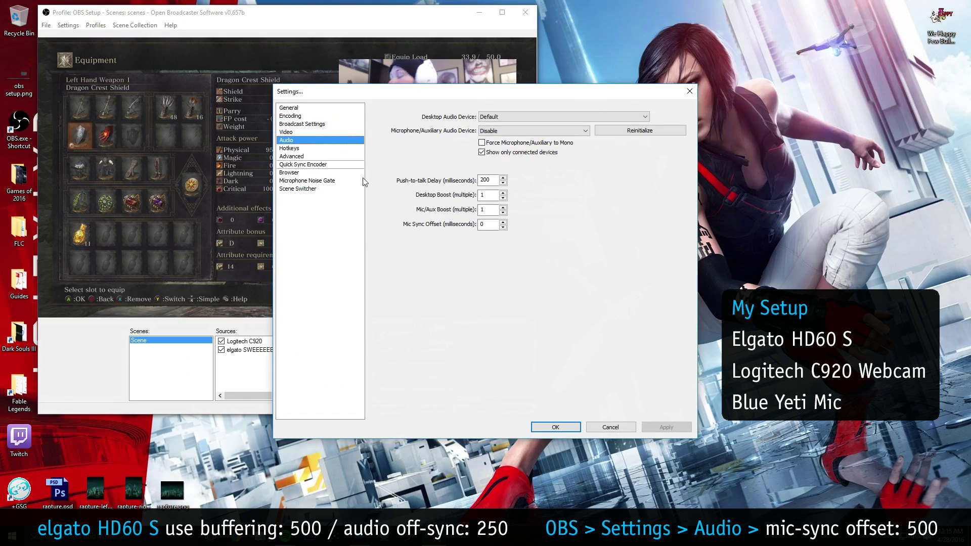
{"action": "left_click", "coordinate": [487, 225]}
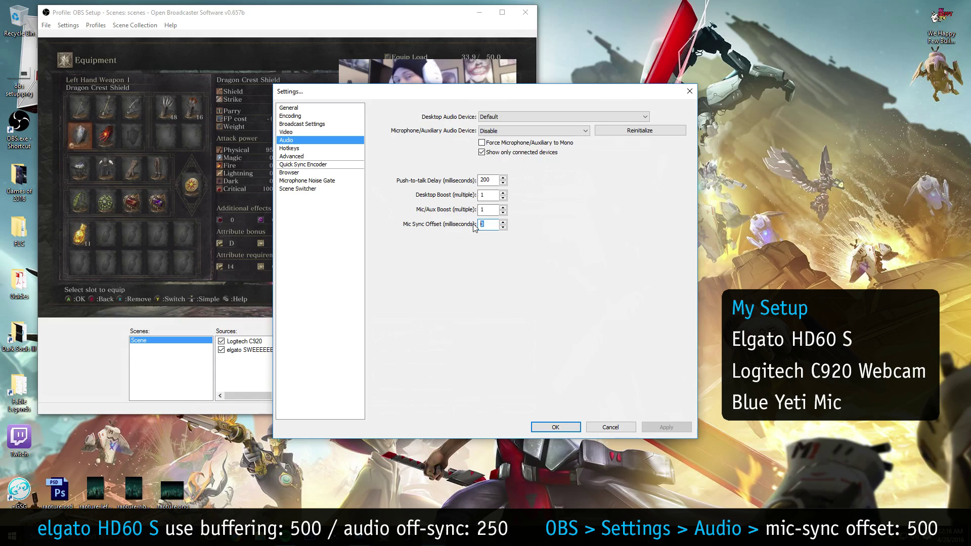
{"action": "type", "text": "500"}
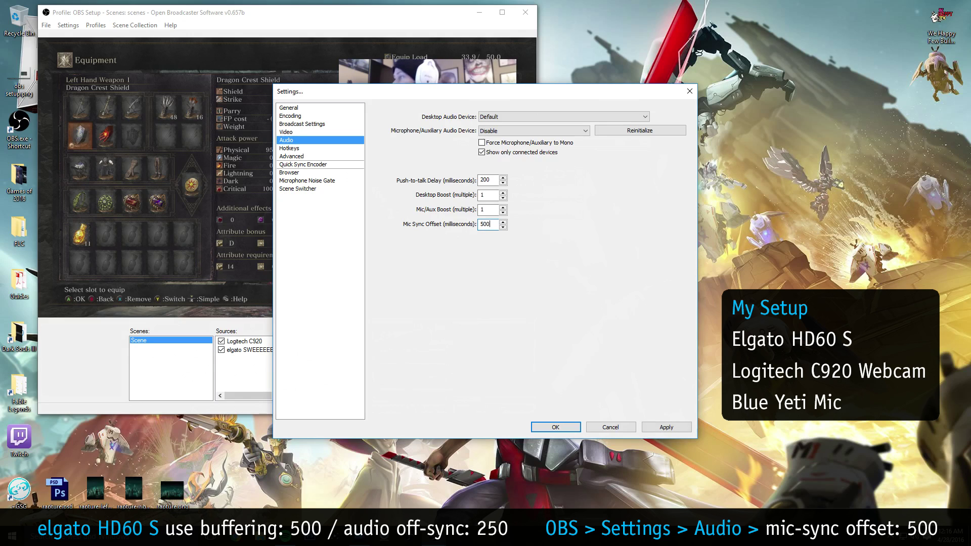
{"action": "left_click", "coordinate": [661, 429]}
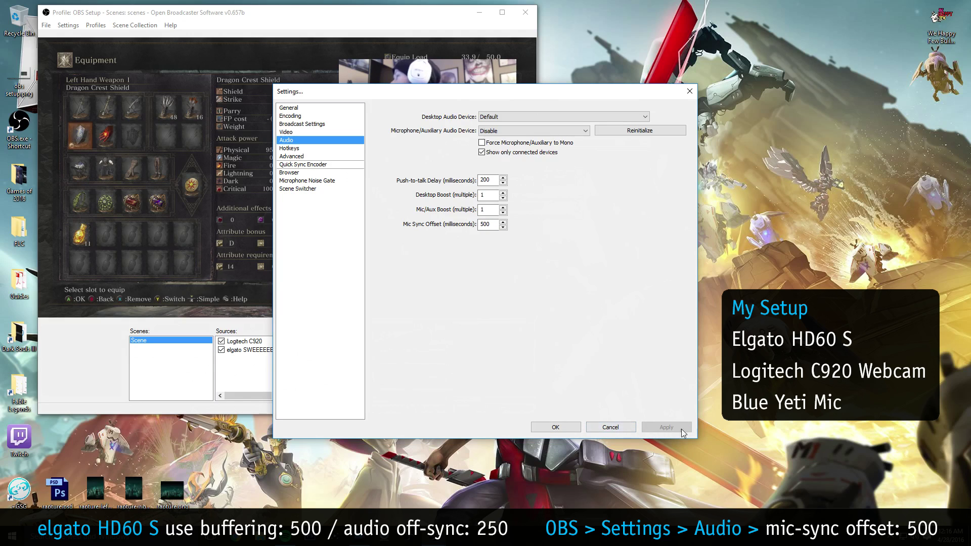
Step: Select Microphone (Yeti Stereo Microphone) as the mic device, then apply and close the settings
{"action": "left_click", "coordinate": [531, 131]}
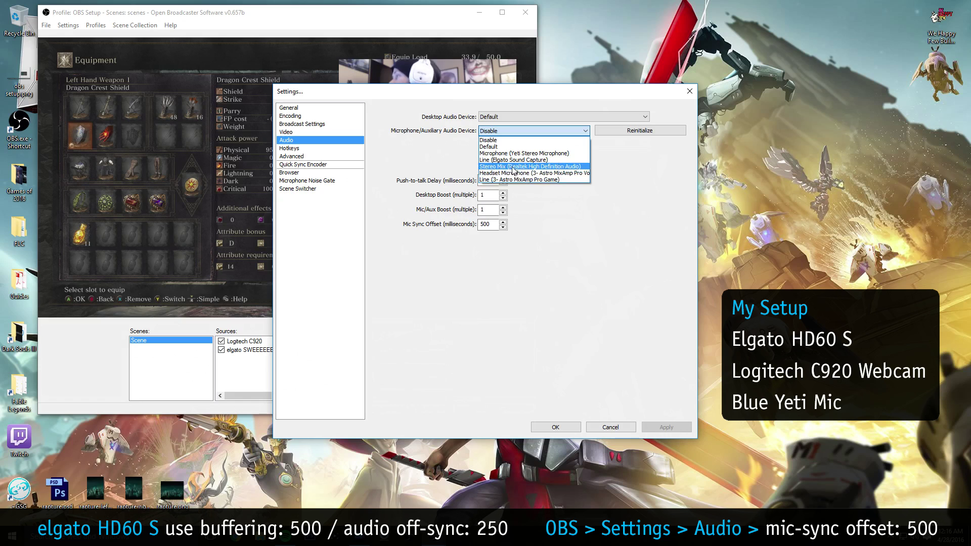
{"action": "left_click", "coordinate": [523, 153]}
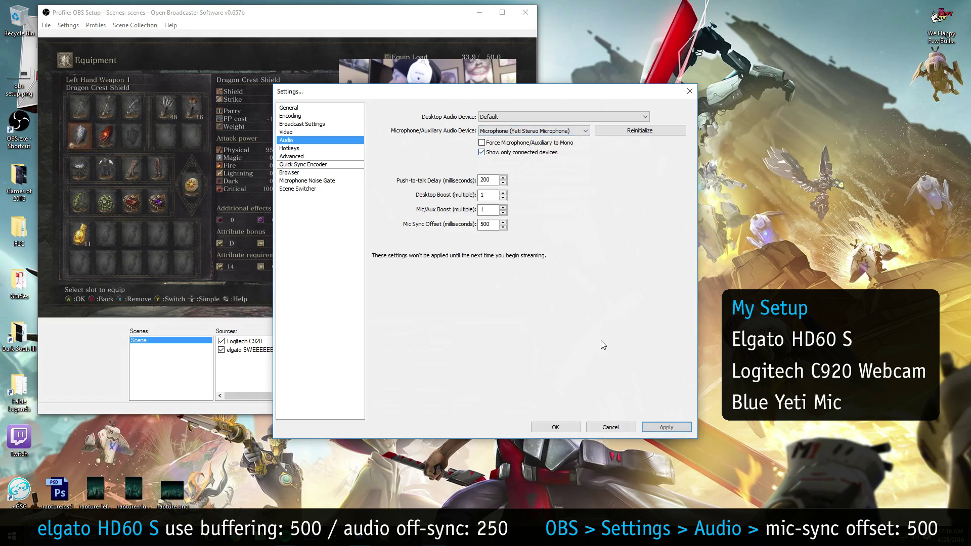
{"action": "left_click", "coordinate": [666, 428]}
{"action": "left_click", "coordinate": [556, 427]}
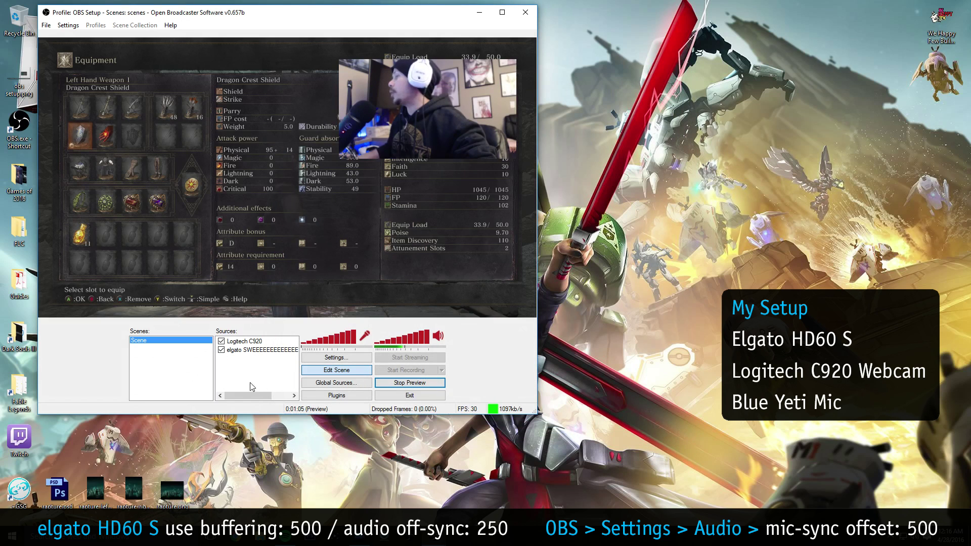